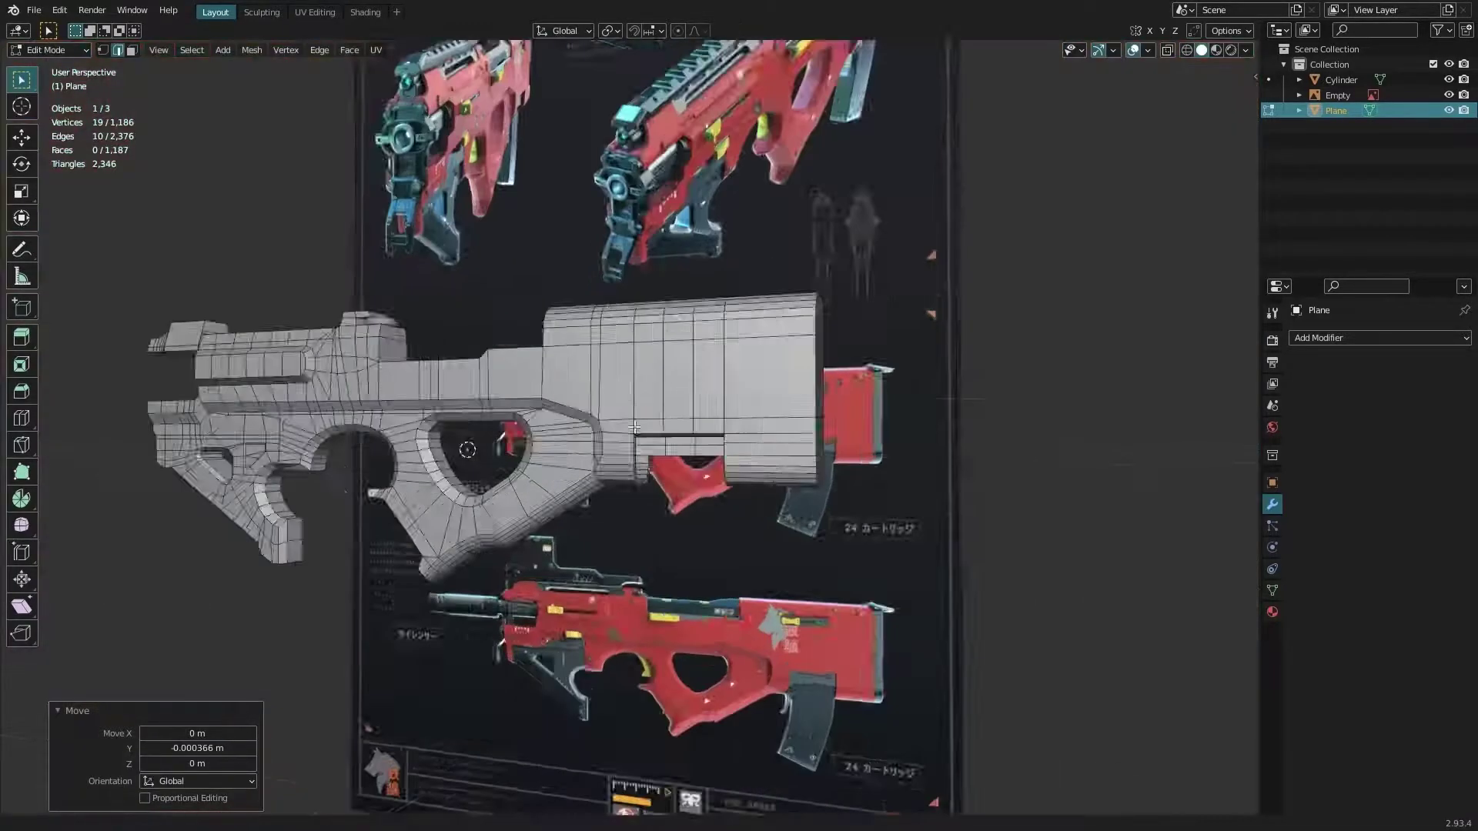
Frame the gun body mesh in the viewport beside the reference board
key("KP_Decimal")
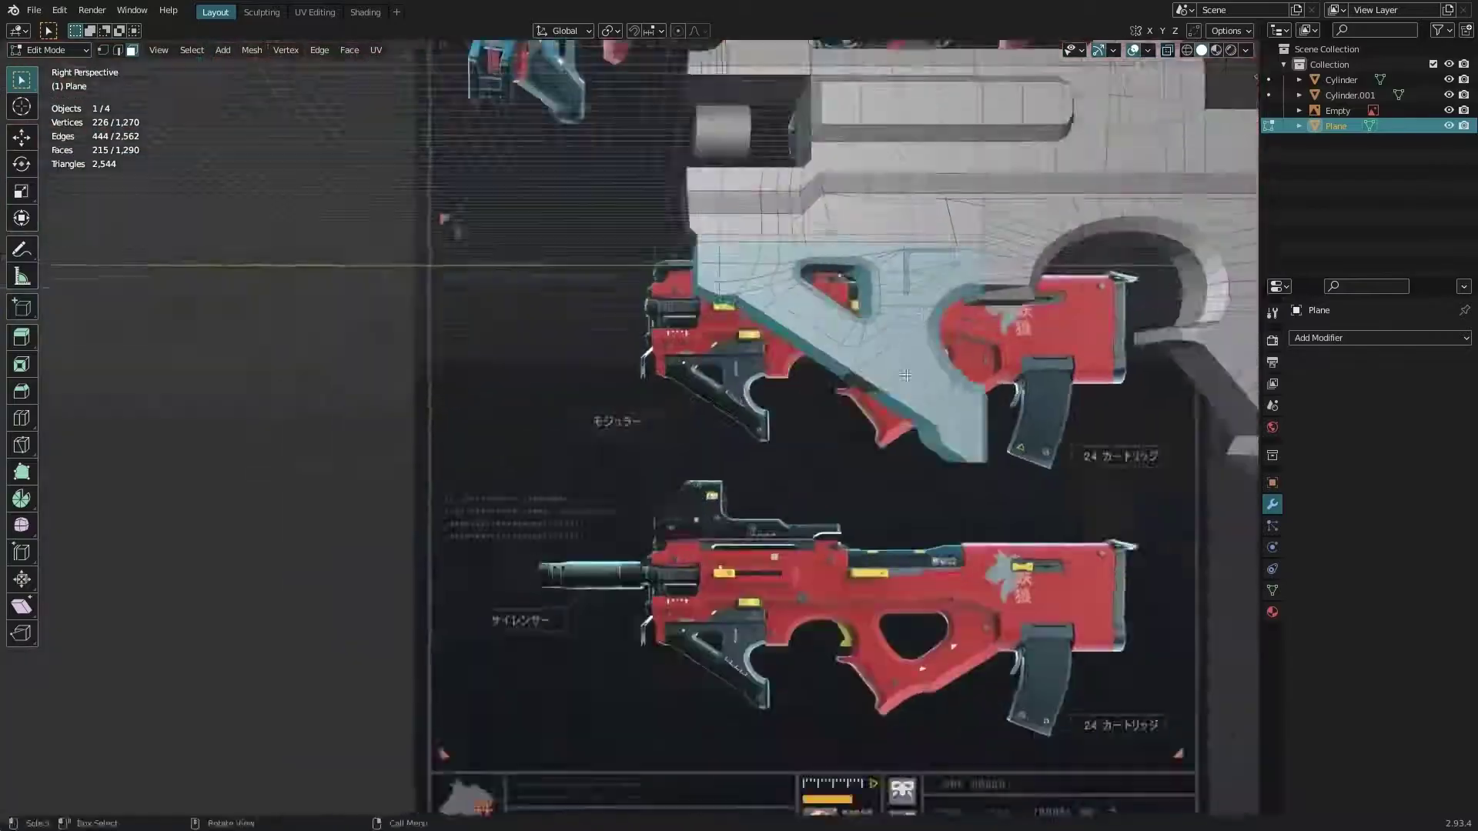
Orbit the view around the gun grip
middle_click_drag(692, 254, 830, 252)
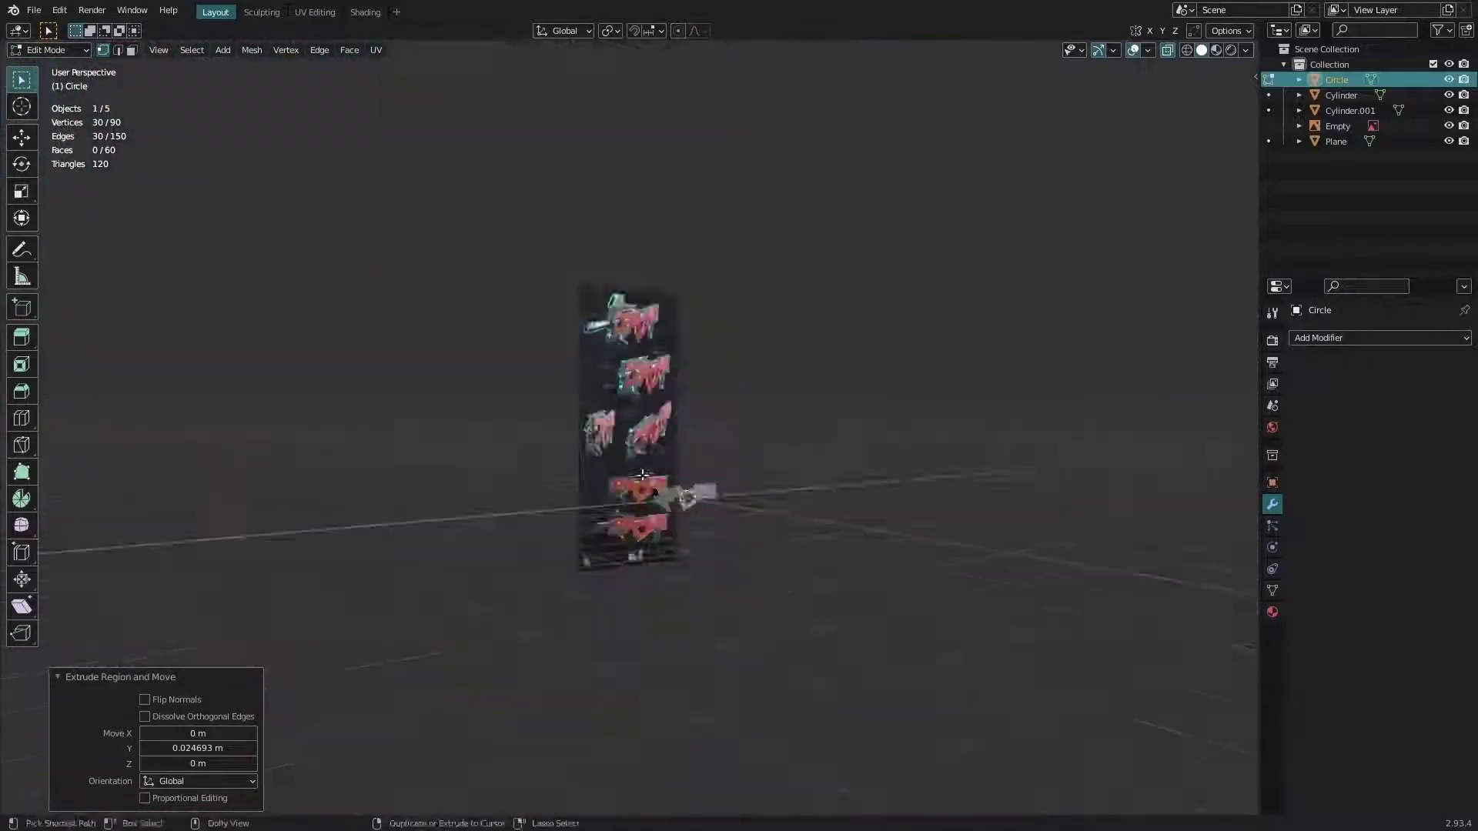
Start moving the circle into place at the barrel
key("g")
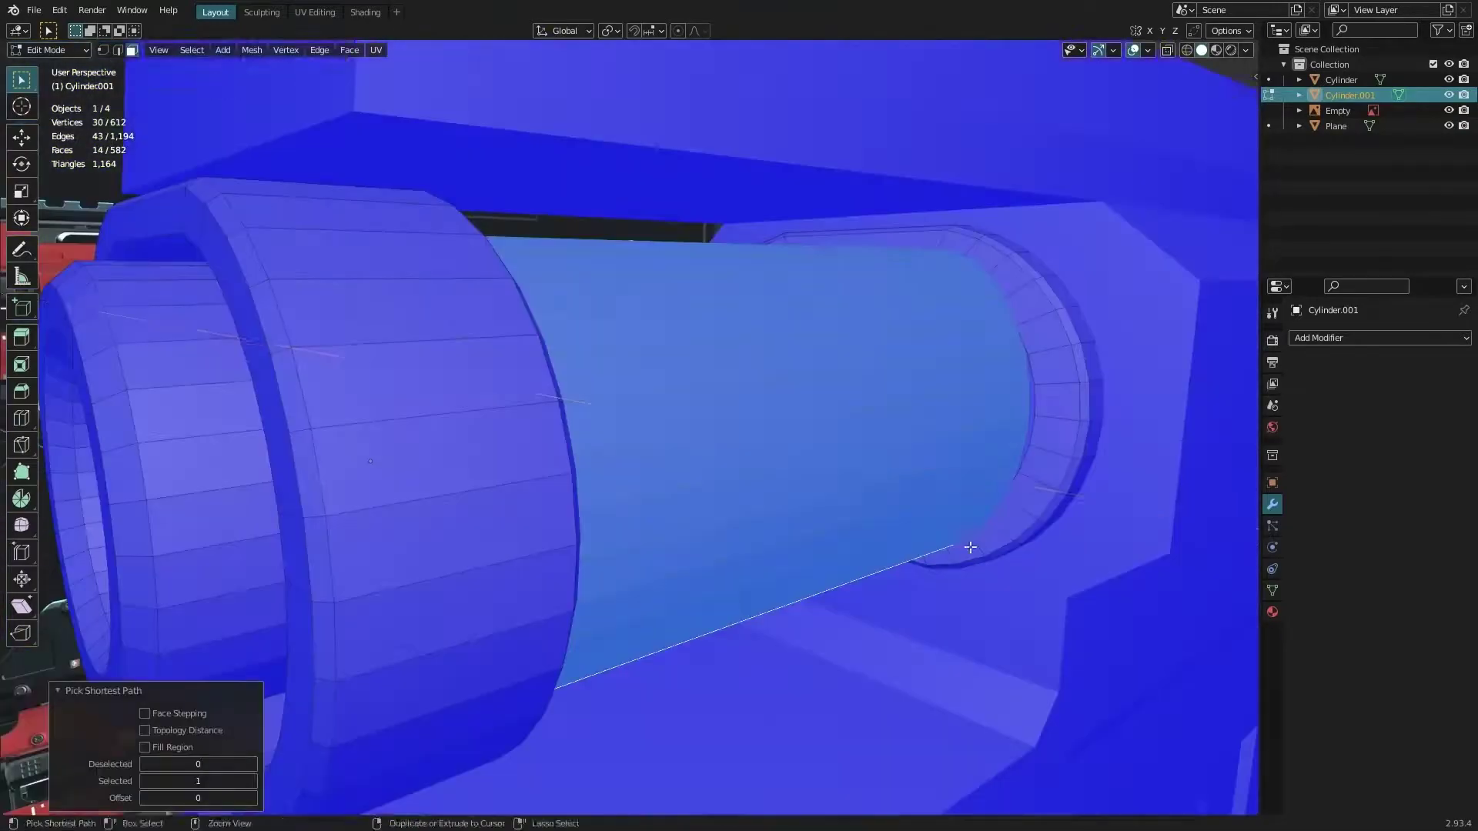
Zoom the view in on the gun's barrel area
scroll(896, 425, "up", 2)
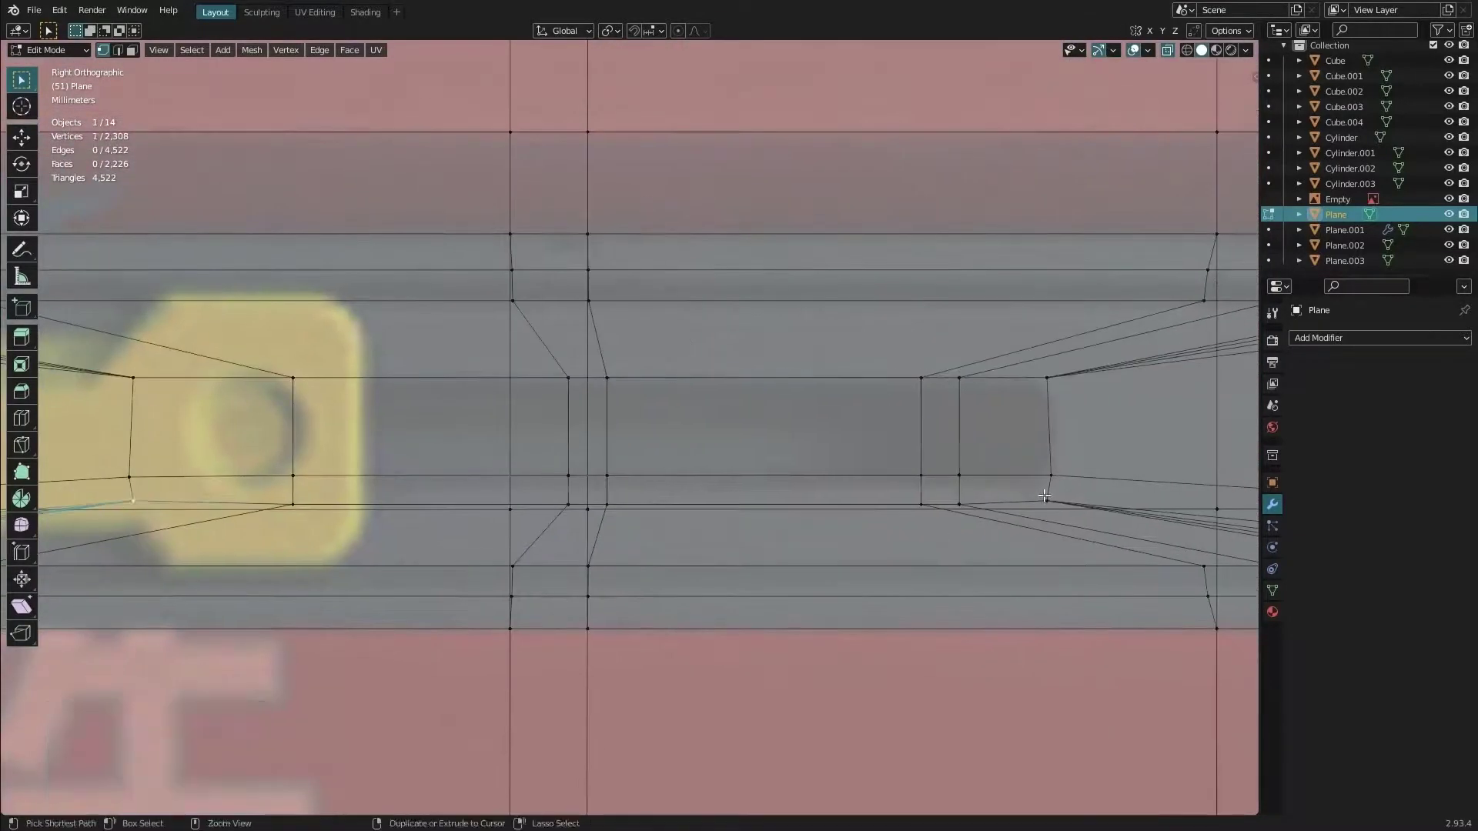
Select the run of vertices along the charging-handle slot
left_click(134, 498, "ctrl")
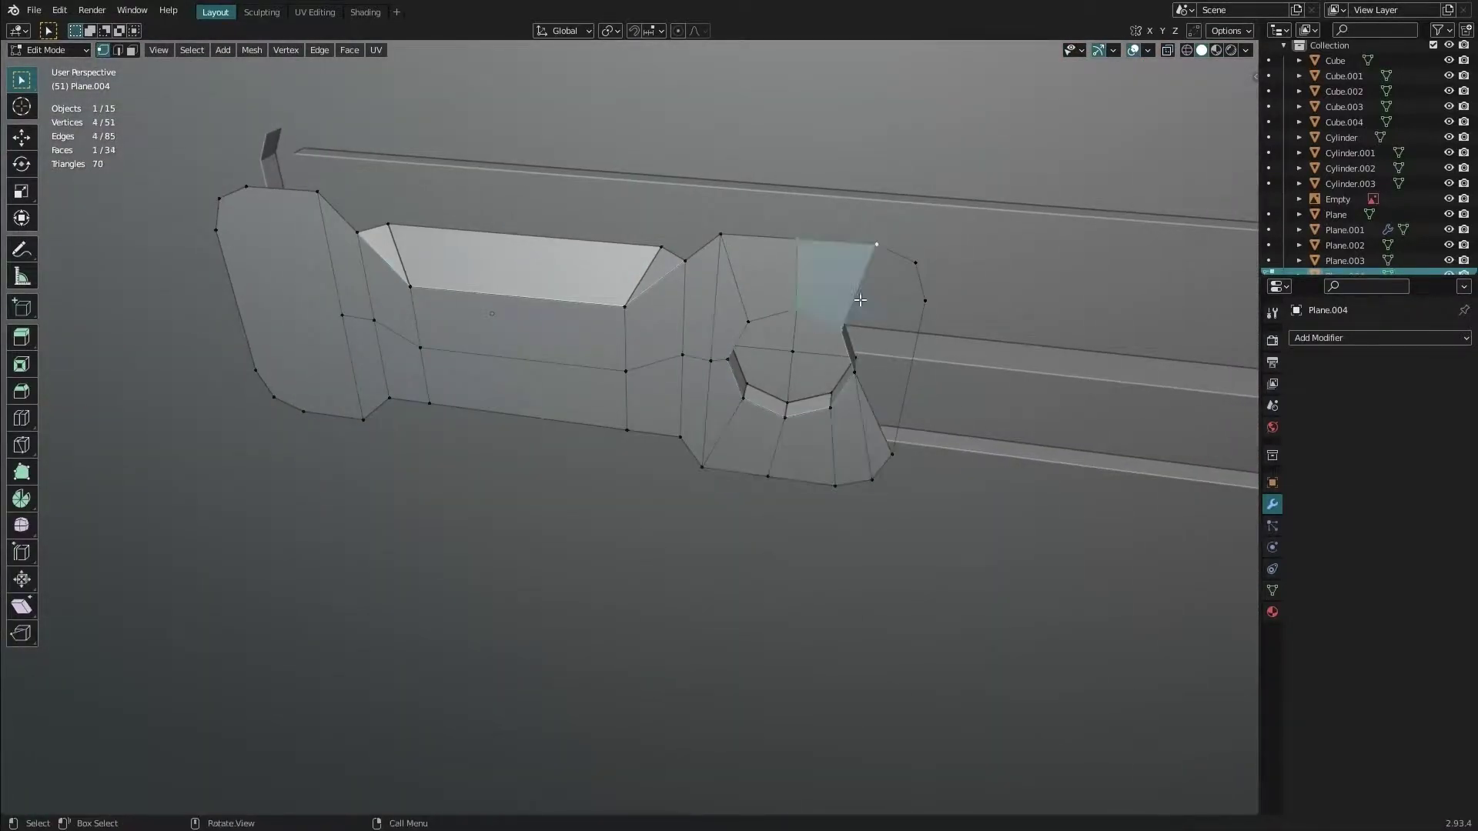
Inspect the handle piece from steep angles and return to Object Mode
middle_click_drag(859, 299, 823, 373)
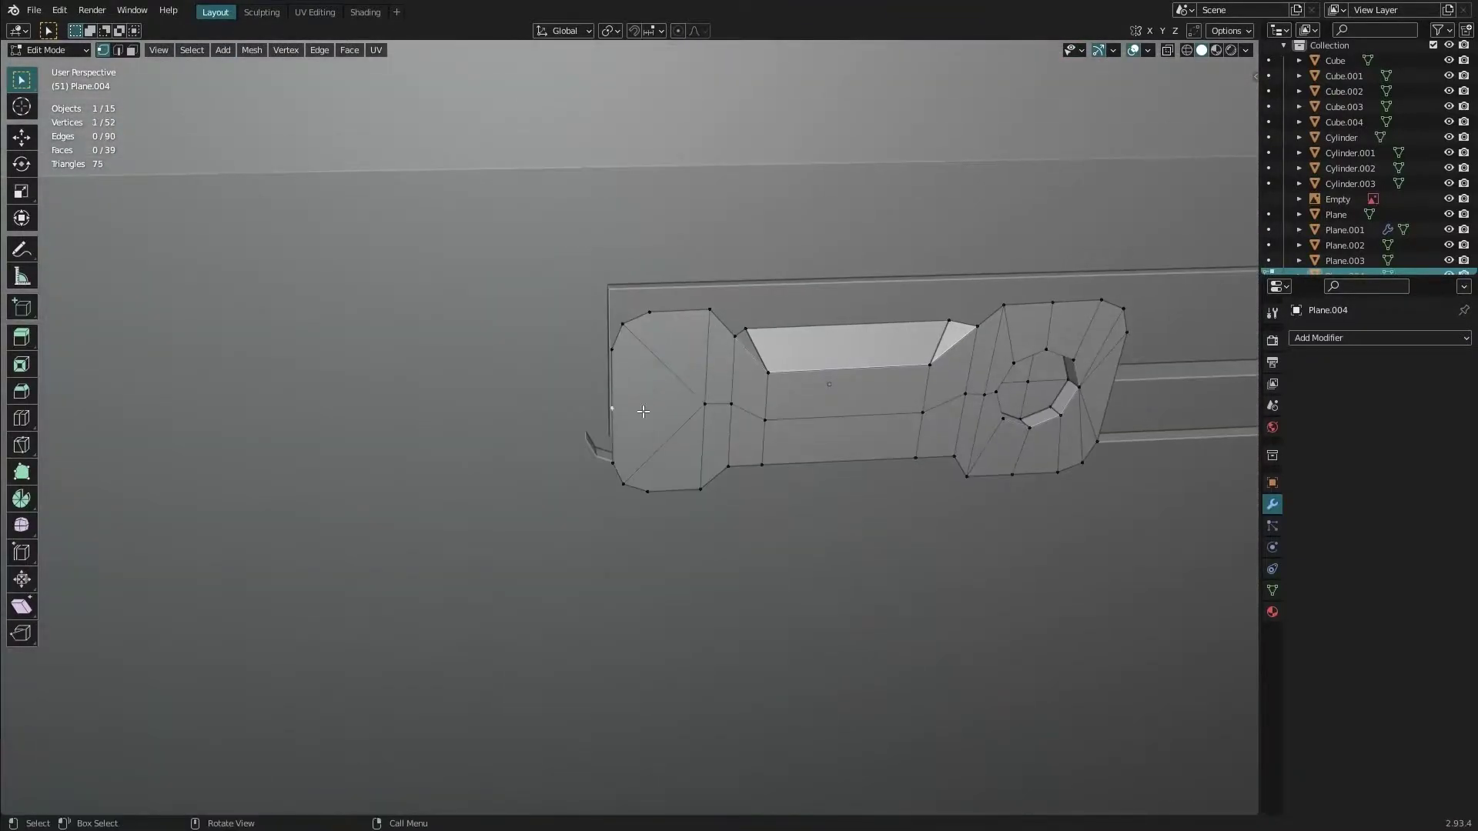
key("Tab")
middle_click_drag(579, 147, 822, 438, "alt")
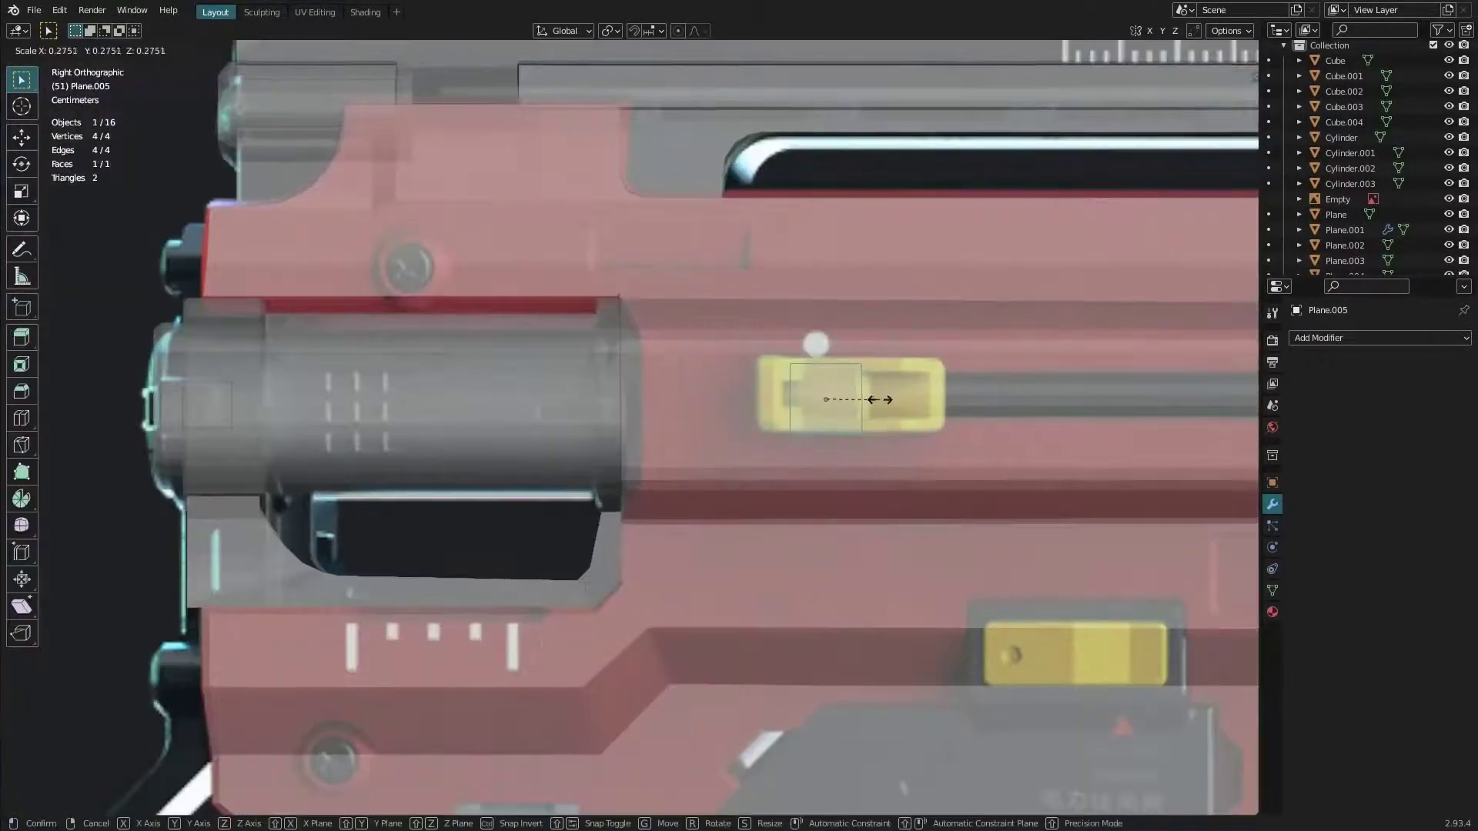
Move the selected plane edge along Y to match the side reference
scroll(872, 351, "up", 4)
key("g")
key("y")
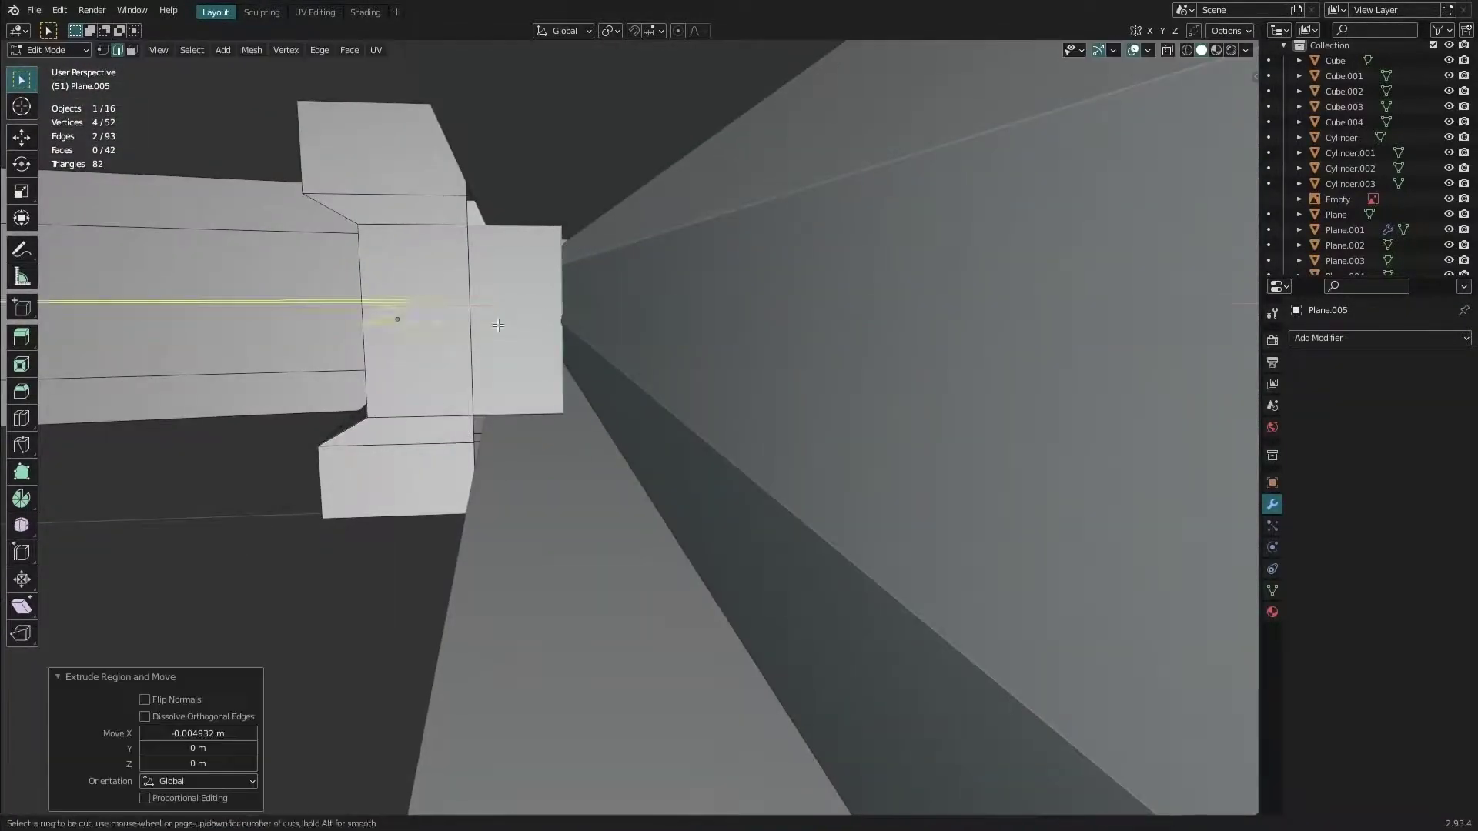
Hide the selected vertices of the side block
key("h")
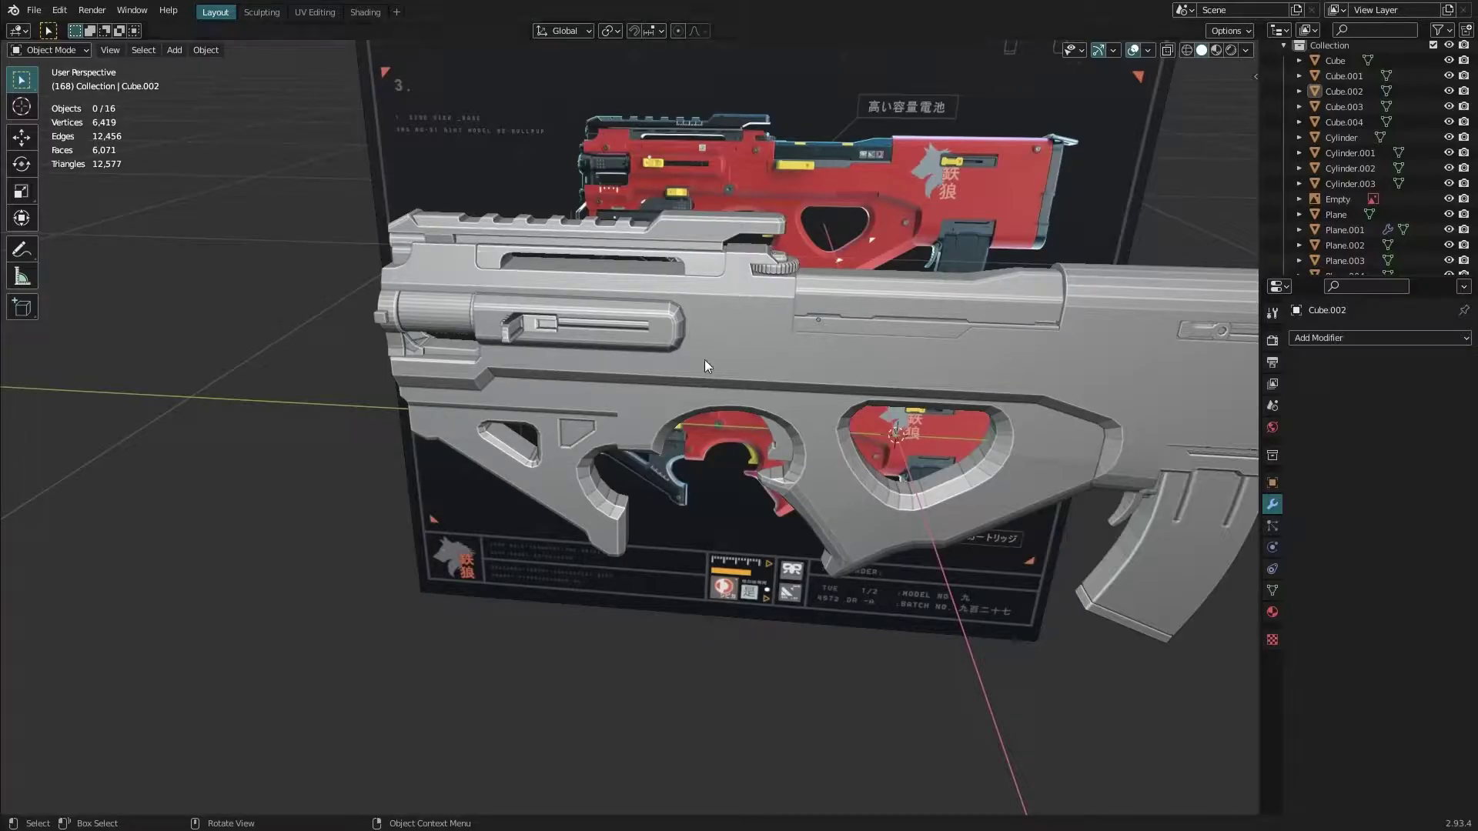
Orbit around the gun to compare its front with the references
middle_click_drag(705, 364, 916, 424)
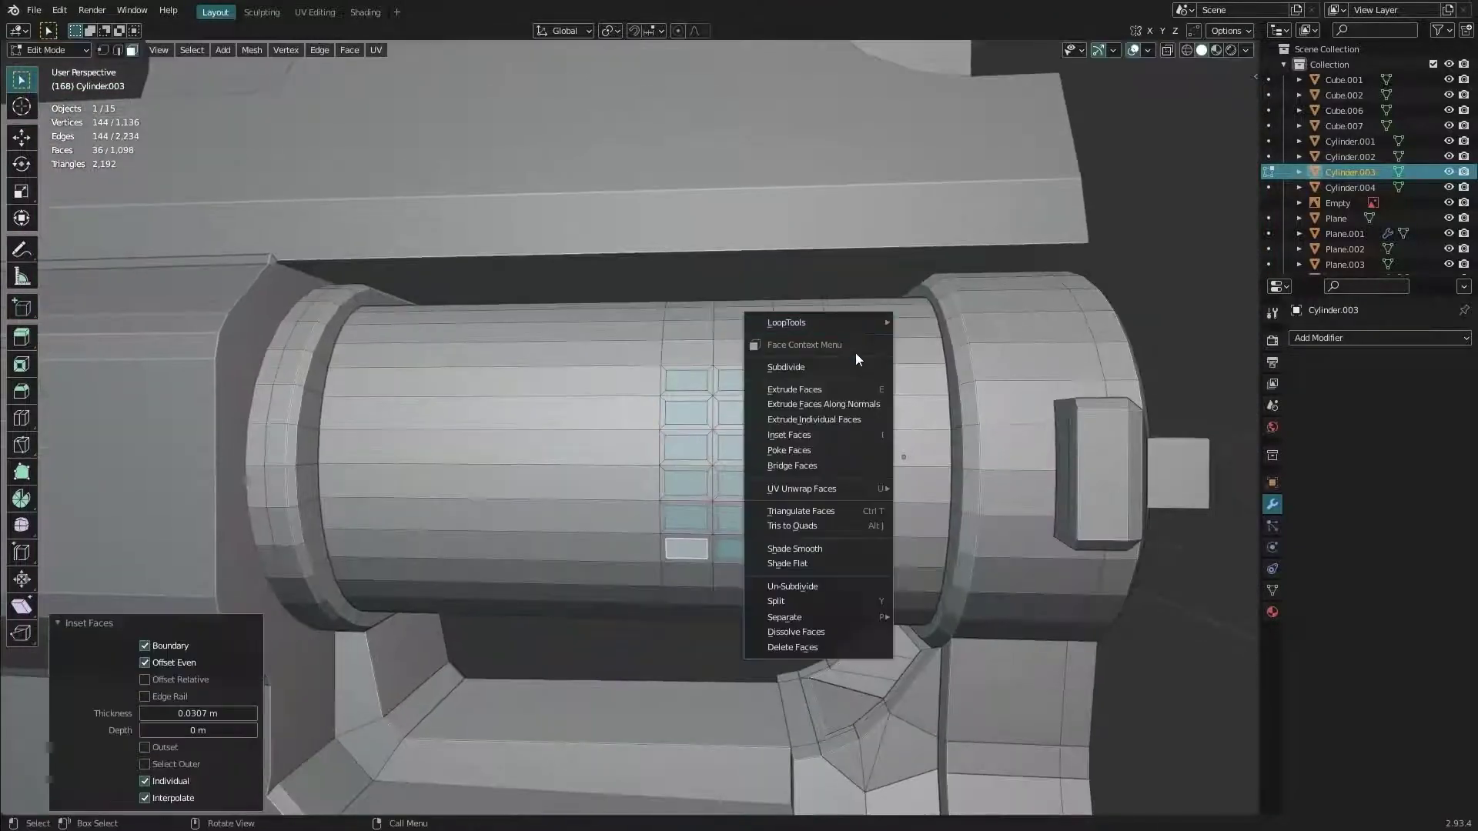
Round the inset barrel faces into circles with LoopTools Circle
left_click(950, 291)
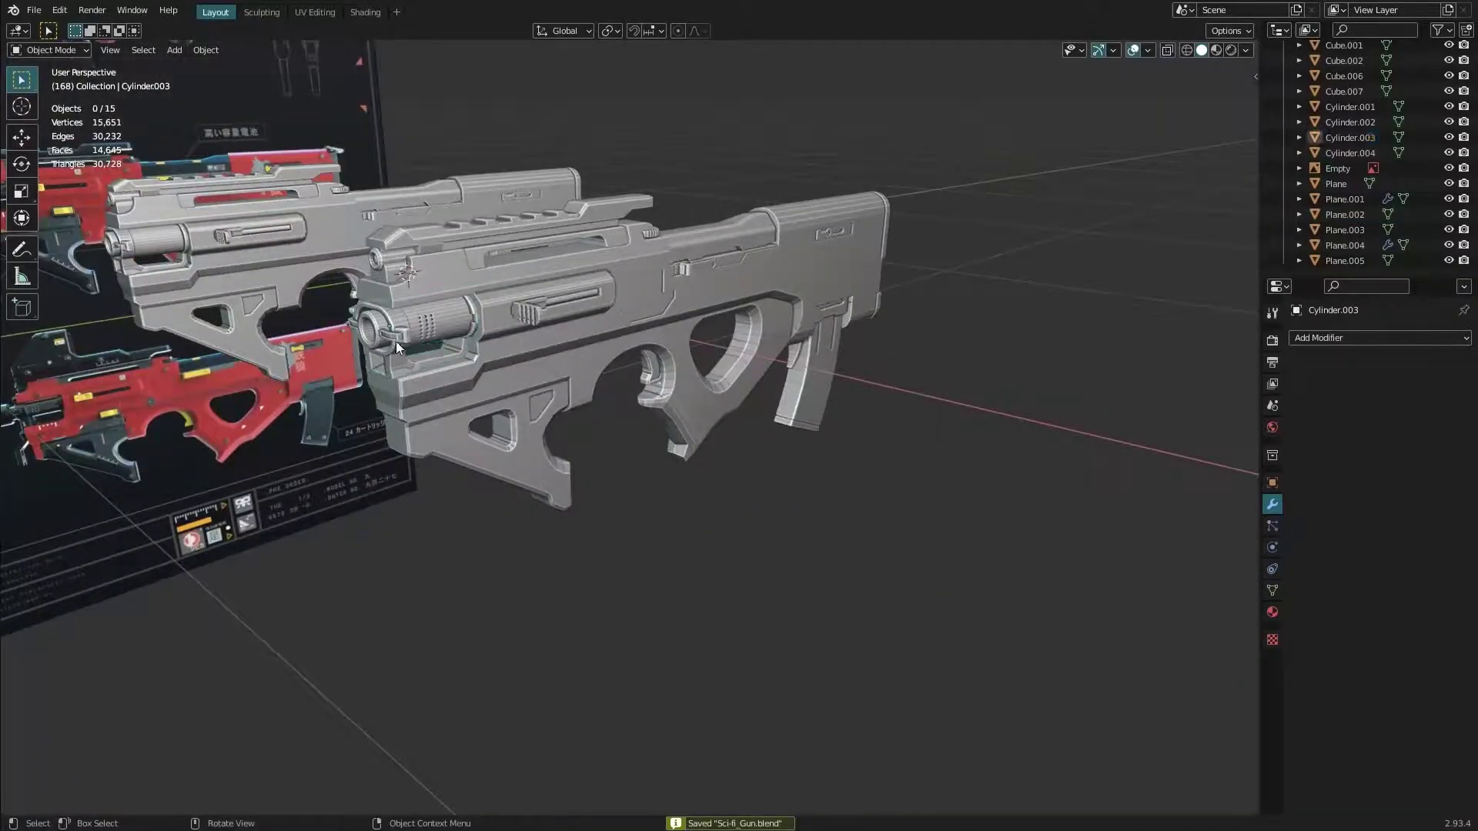
Orbit the view to inspect the underside of the gun
mouse_move(396, 340)
middle_mouse_down()
mouse_move(681, 314)
mouse_move(584, 257)
middle_mouse_up()
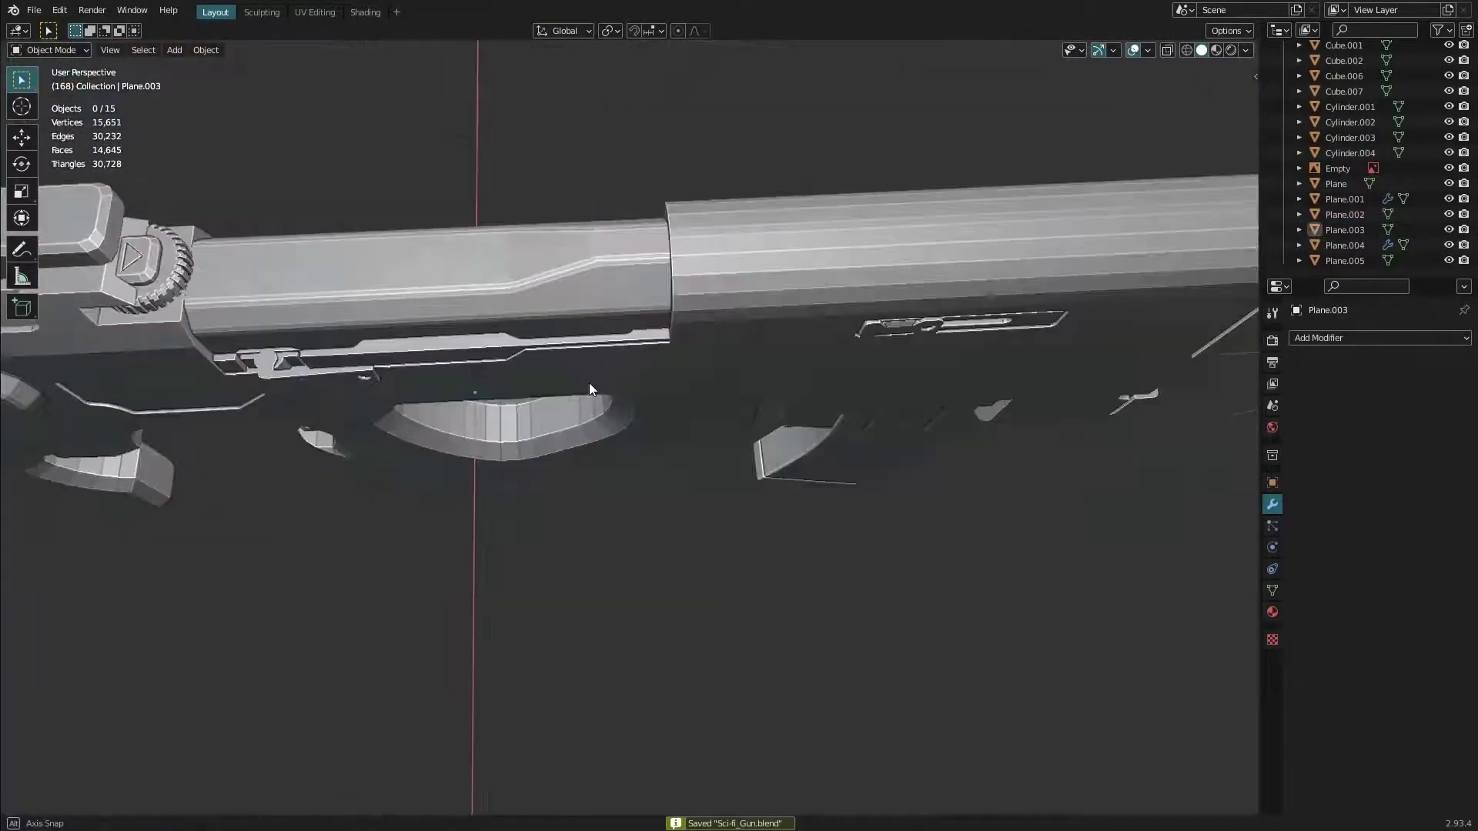